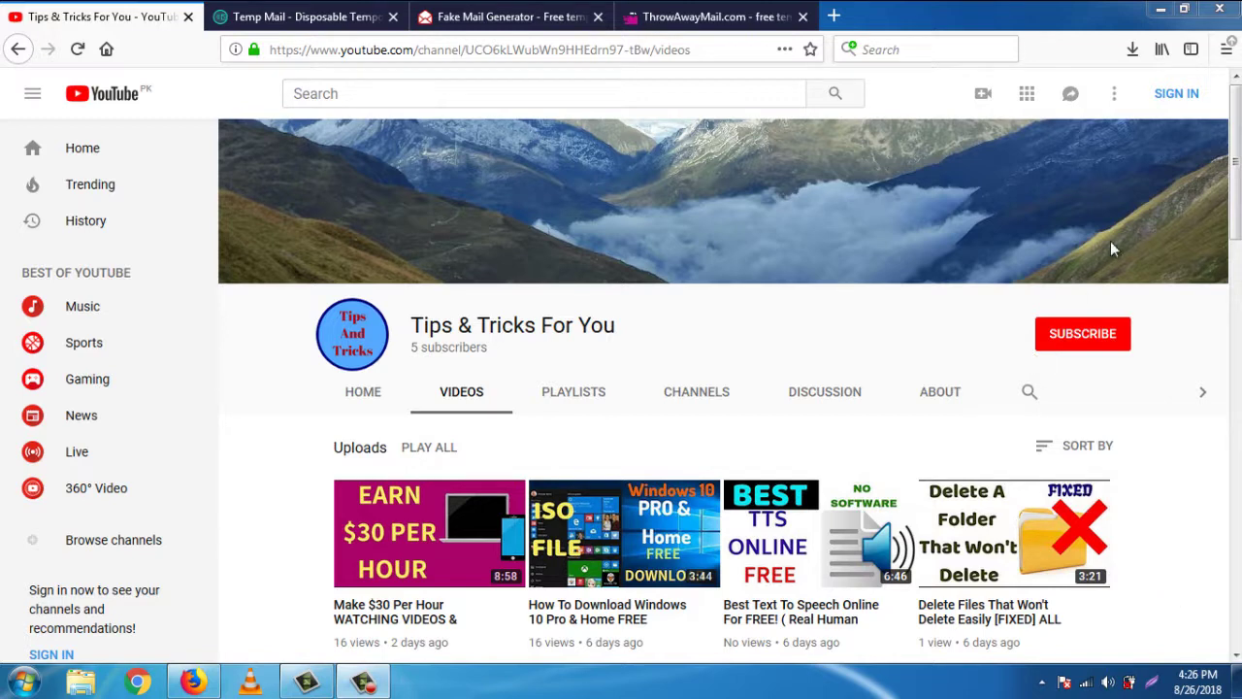
- Scroll through the current page, then bring up the Temp Mail tab with its empty inbox
scroll(1116, 243, "down", 5)
scroll(722, 413, "down", 2)
scroll(722, 413, "down", 1)
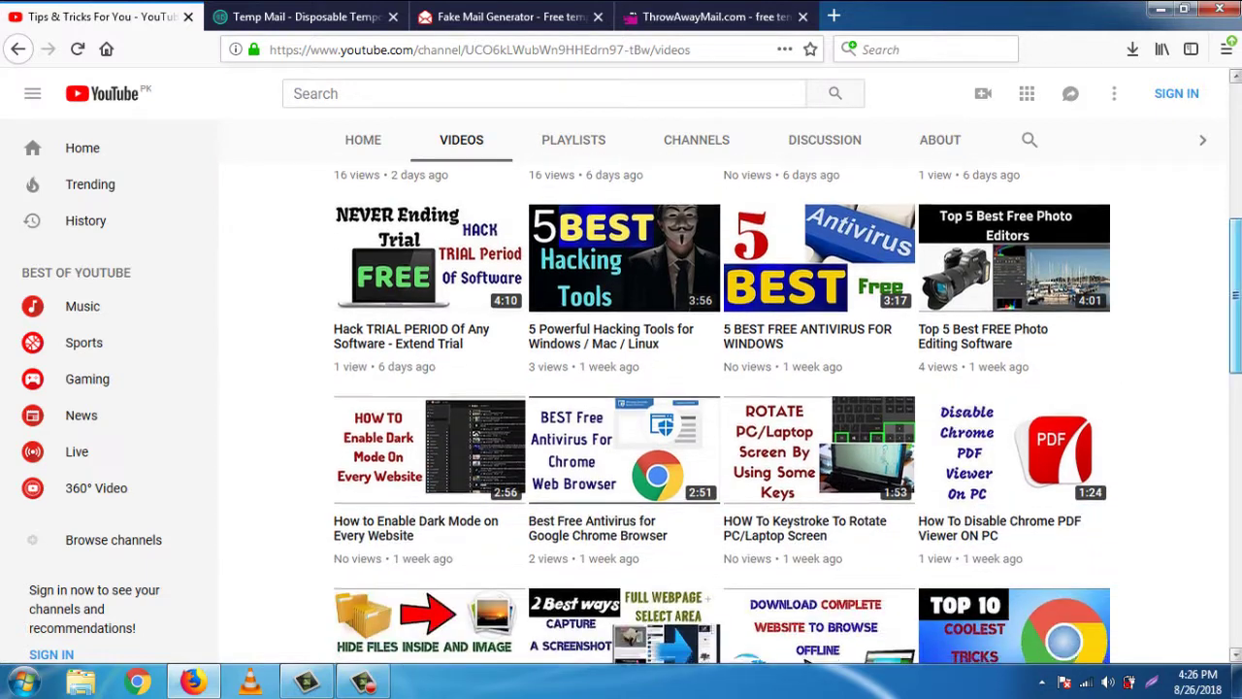
scroll(723, 414, "down", 4)
scroll(722, 414, "down", 1)
scroll(722, 414, "down", 2)
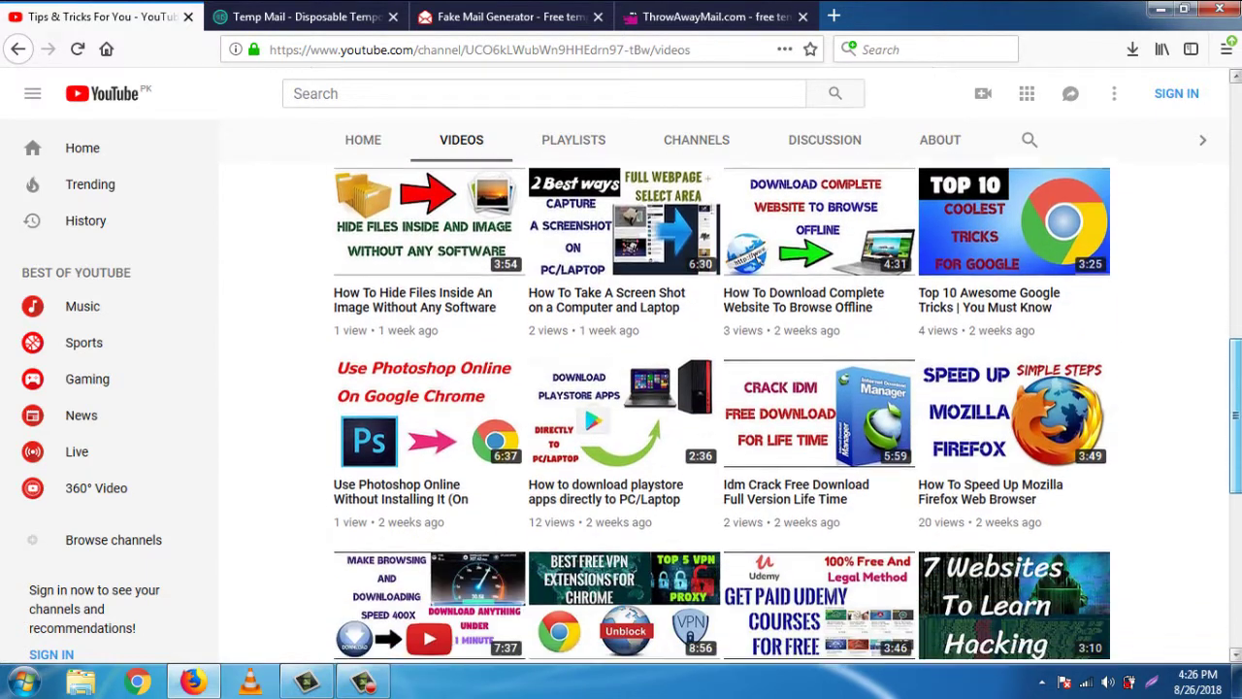
scroll(709, 294, "down", 2)
scroll(709, 294, "up", 15)
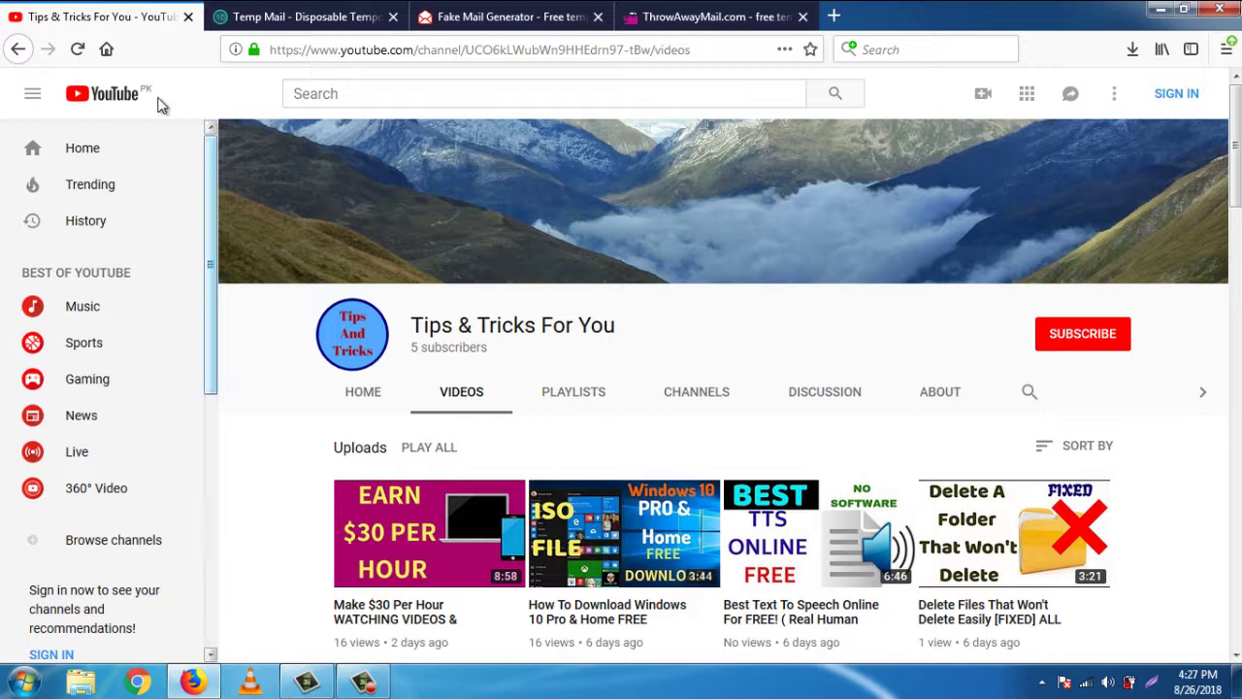
left_click(217, 10)
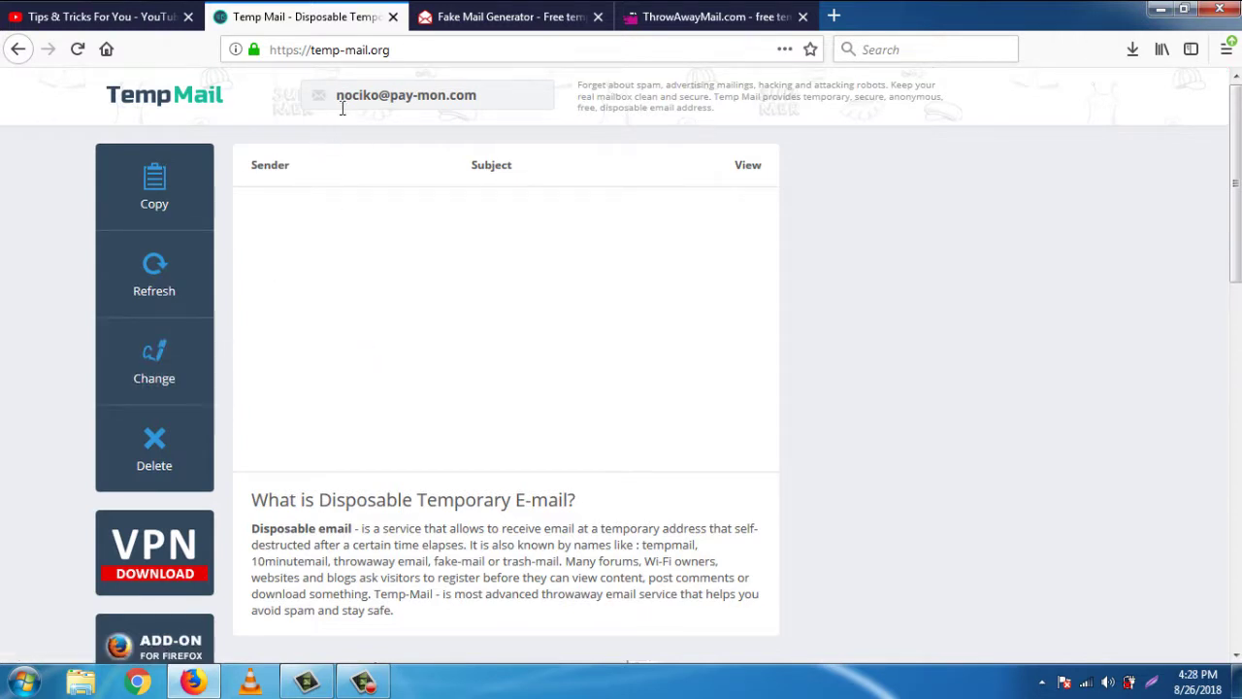
- Change the Temp Mail address to login 'forexample' at pay-mon.com and save it
left_click(165, 361)
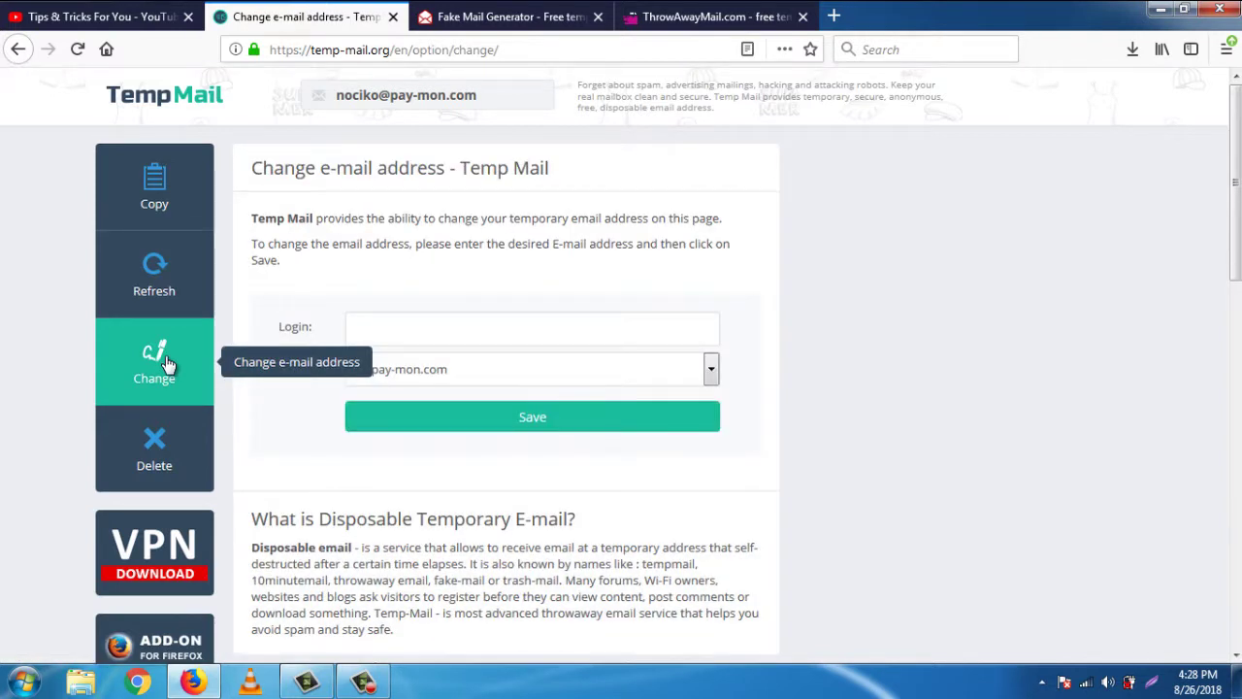
left_click(462, 334)
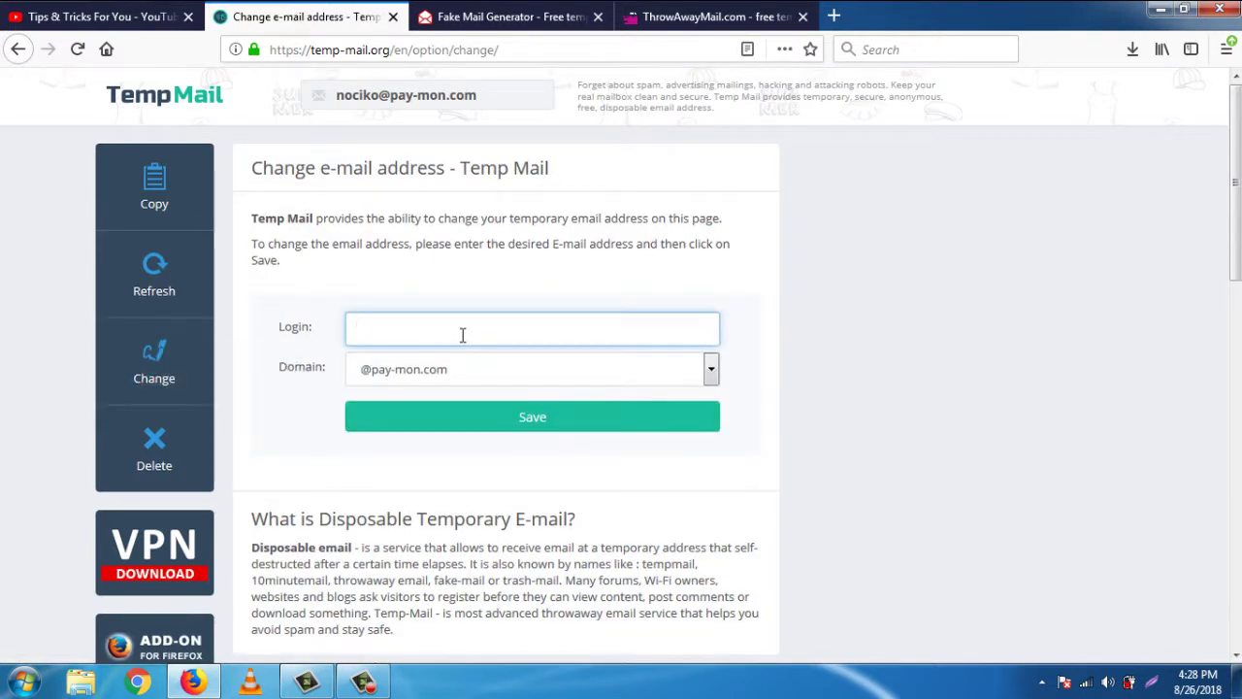
type("fo")
type("rexample")
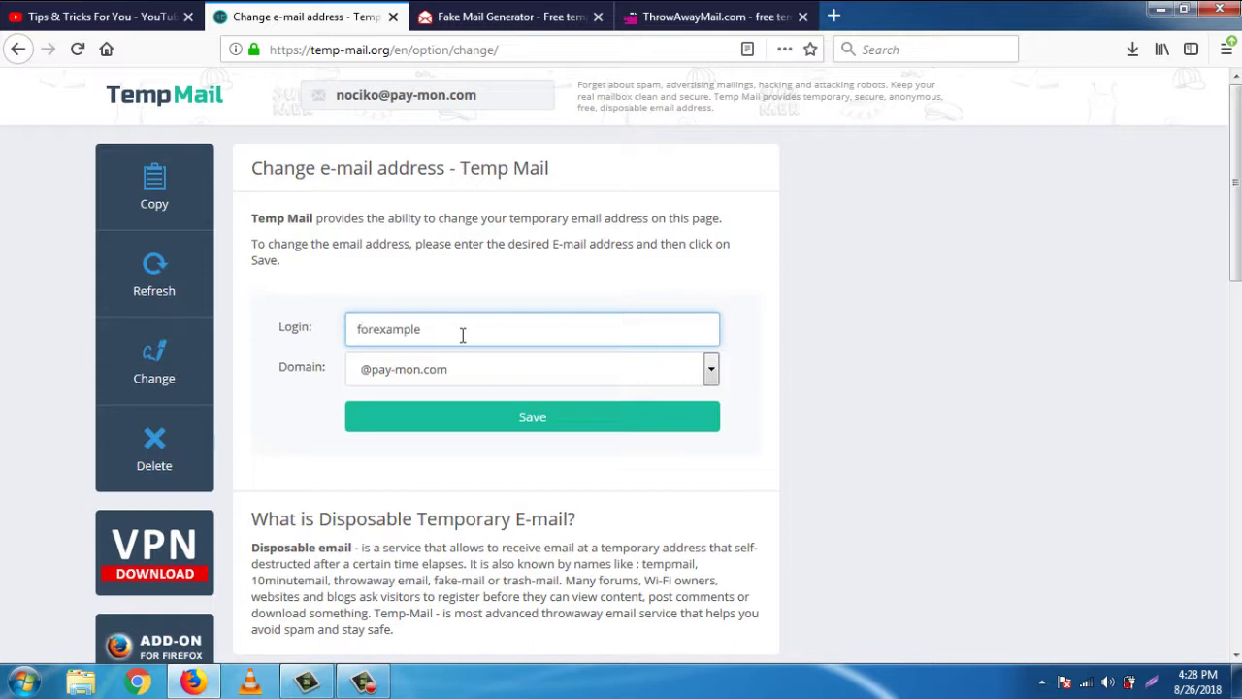
left_click(452, 369)
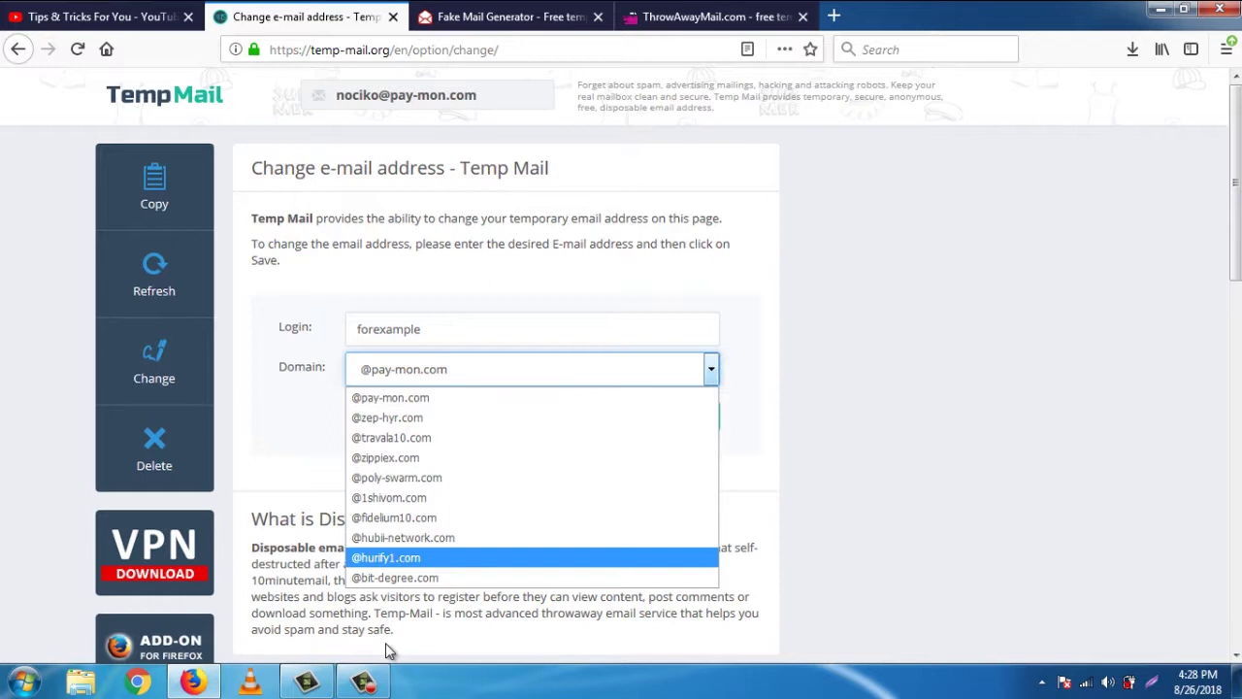
left_click(313, 439)
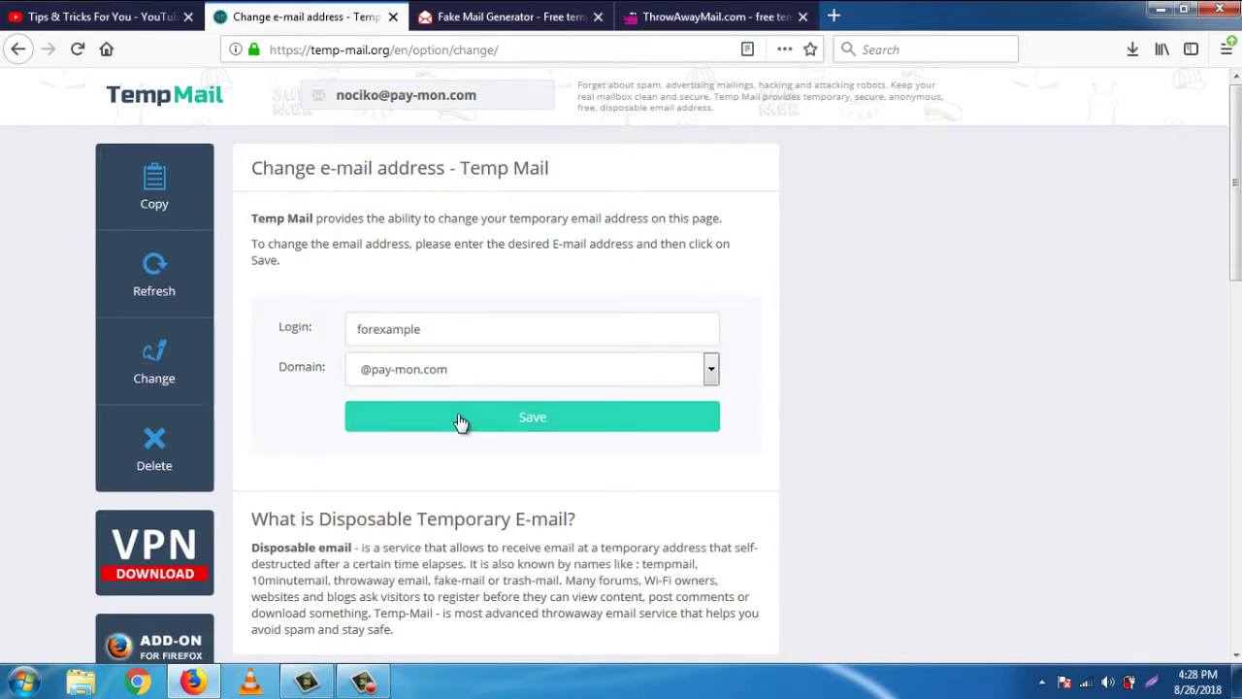
left_click(462, 421)
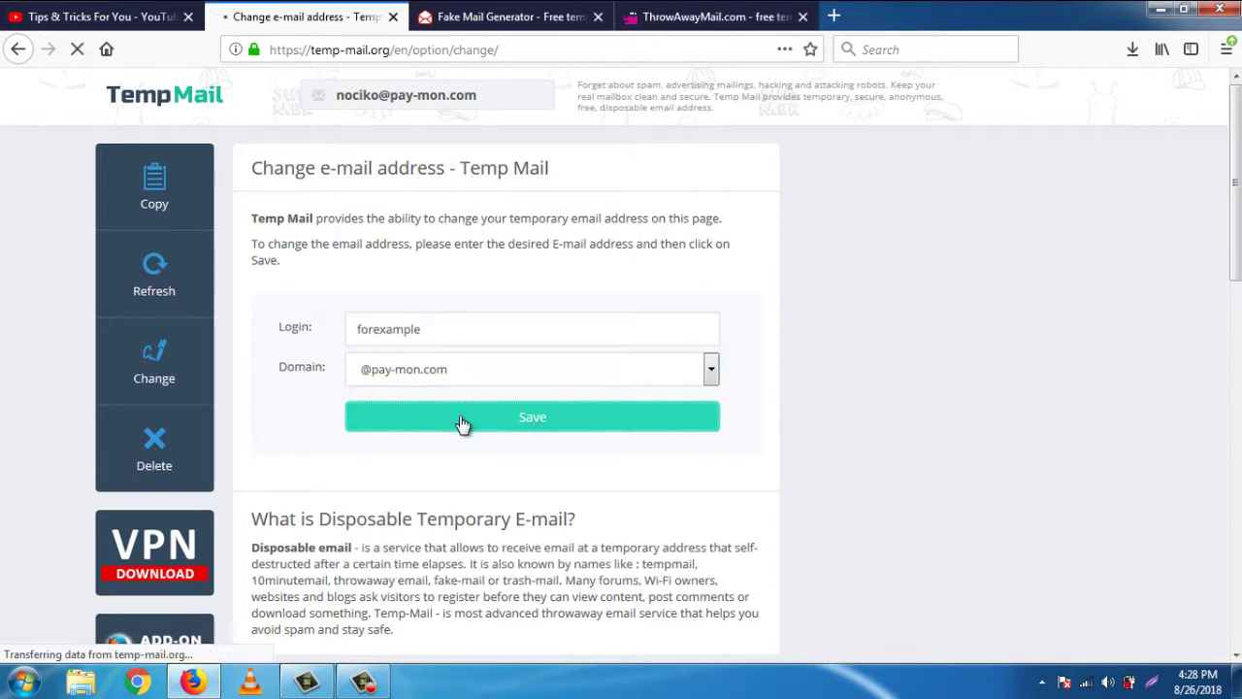
left_click(384, 91)
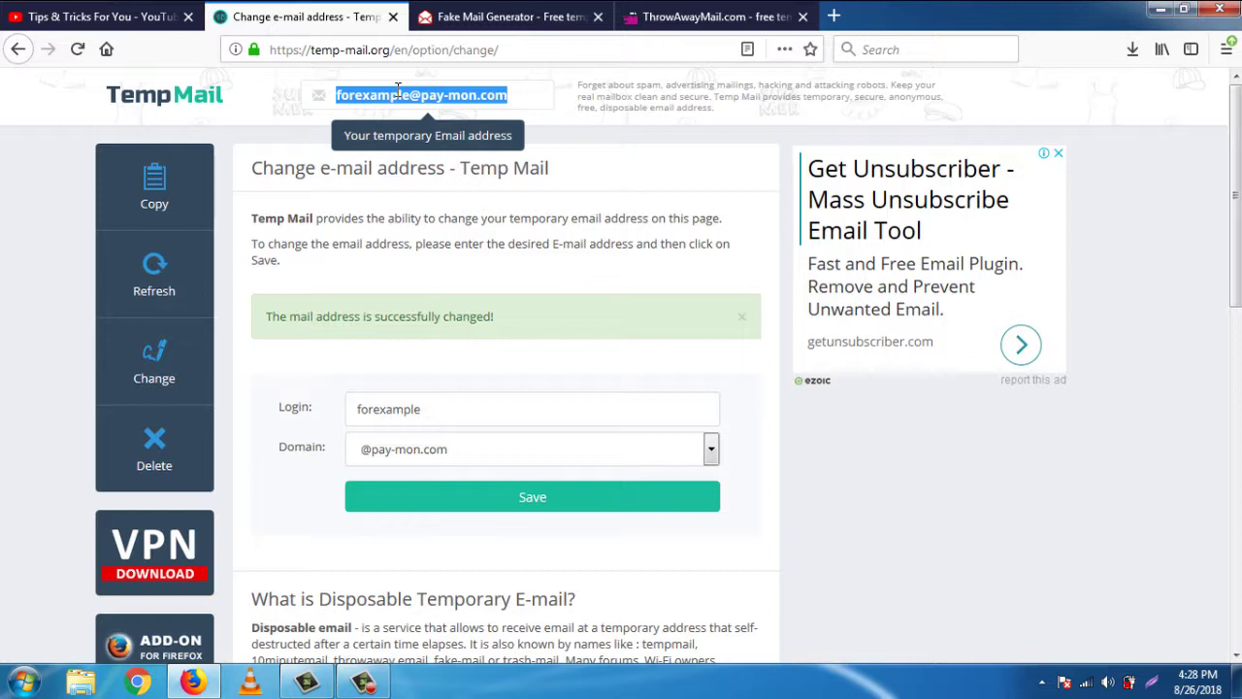
left_click(132, 285)
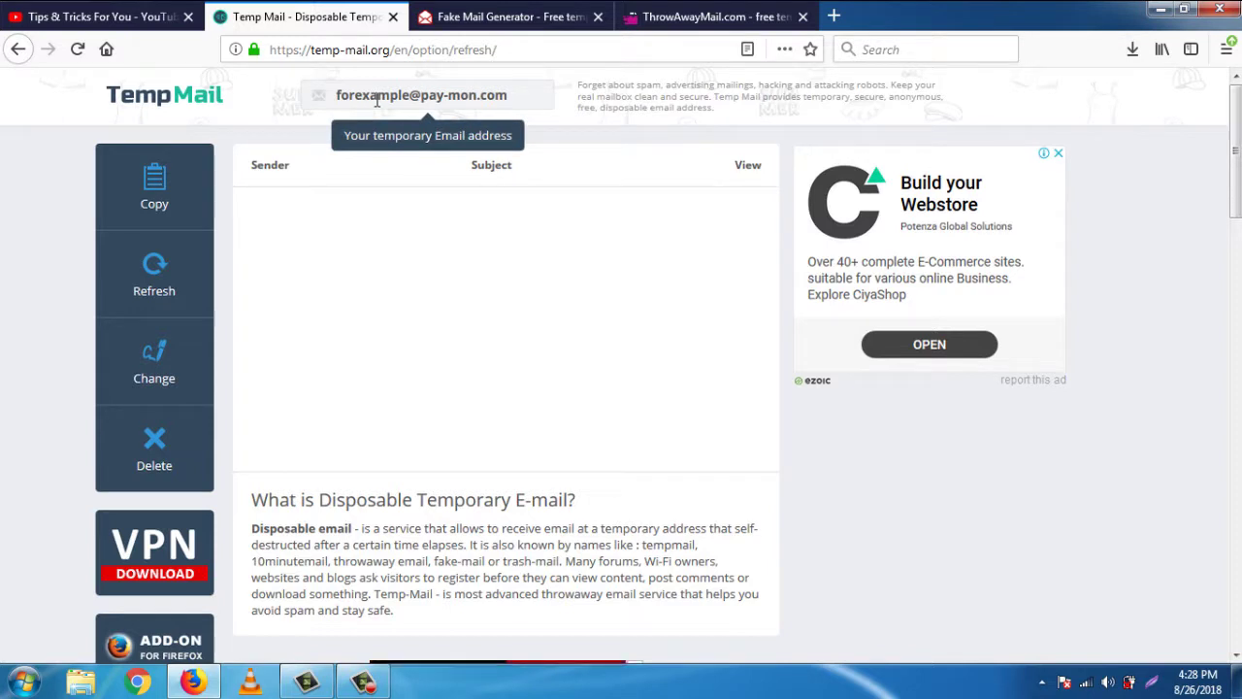
left_click(446, 17)
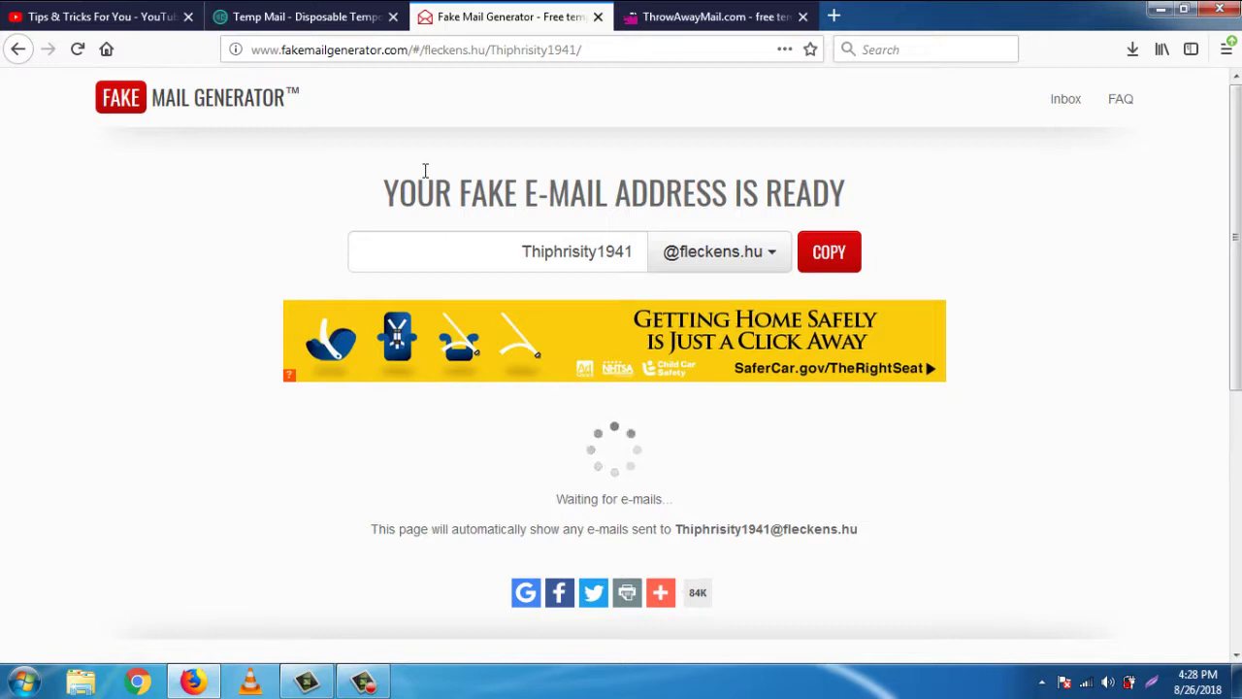
- Rename the Fake Mail Generator address to 'customize', keeping the fleckens.hu domain
double_click(526, 251)
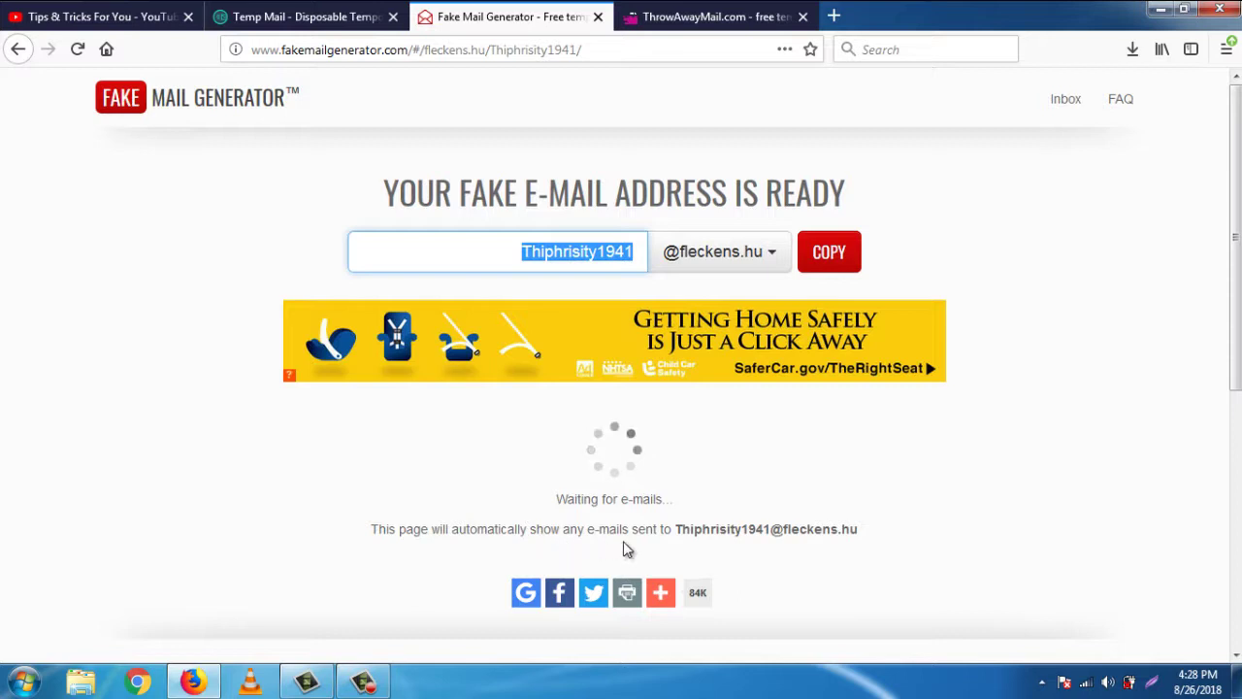
left_click_drag(672, 530, 861, 534)
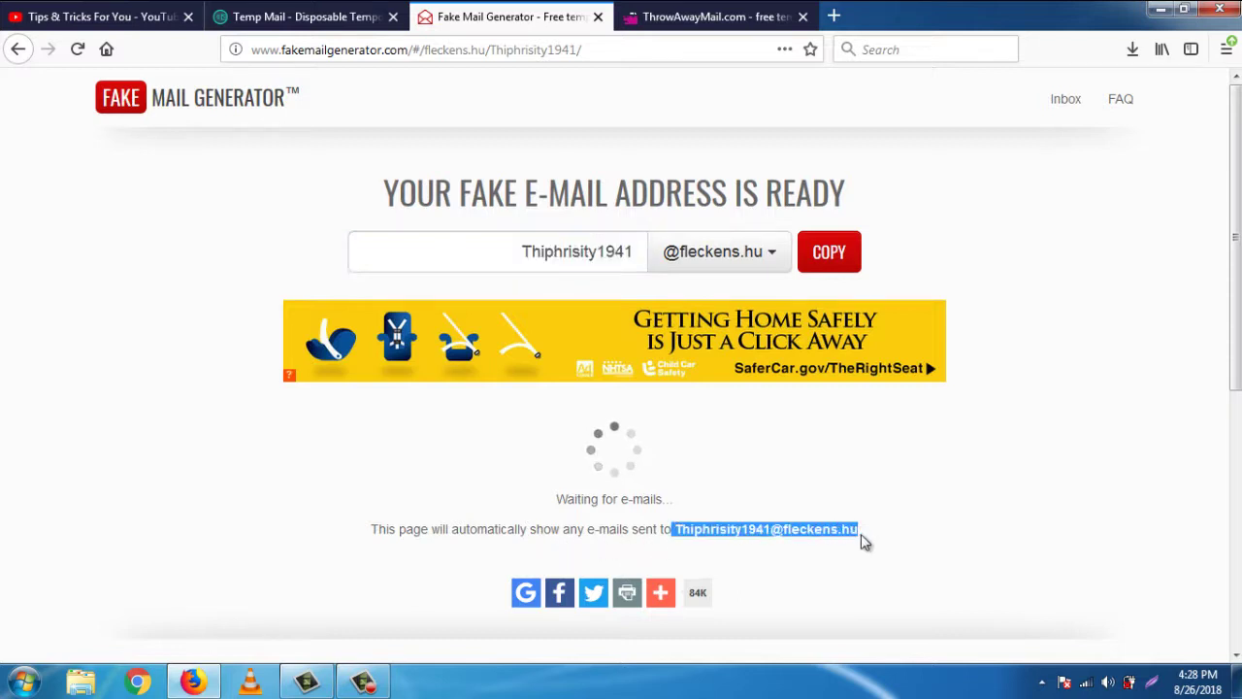
double_click(607, 253)
type("c")
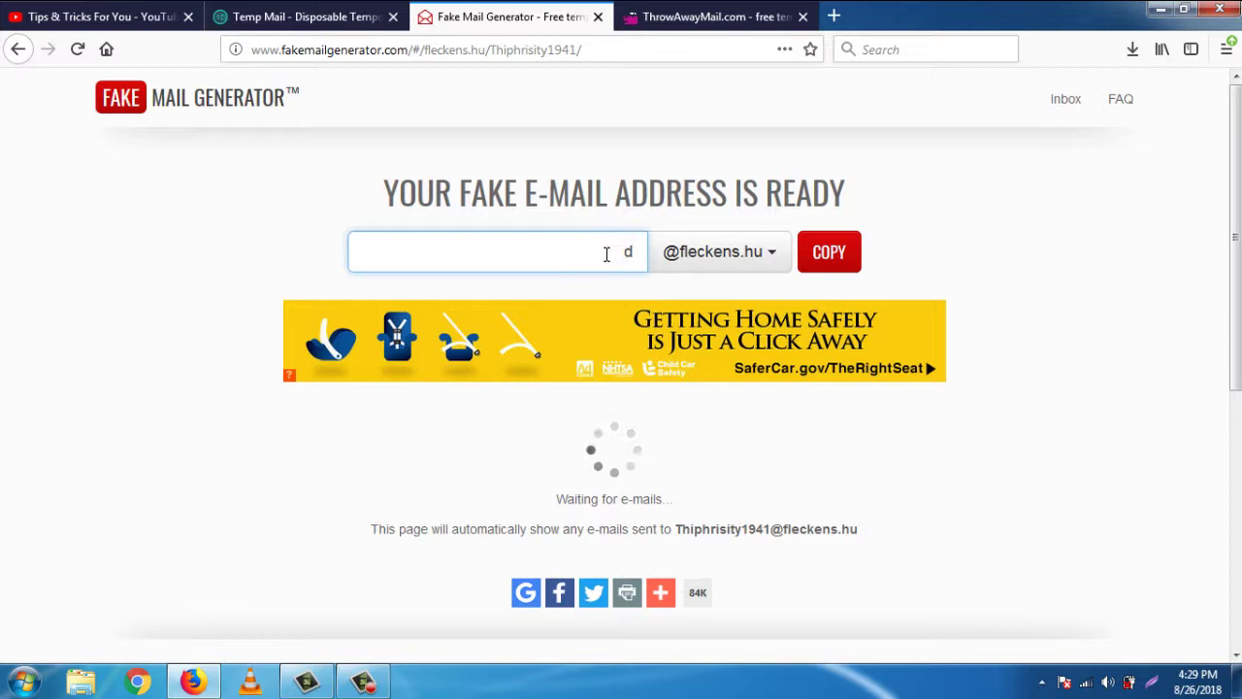
type("ustomize")
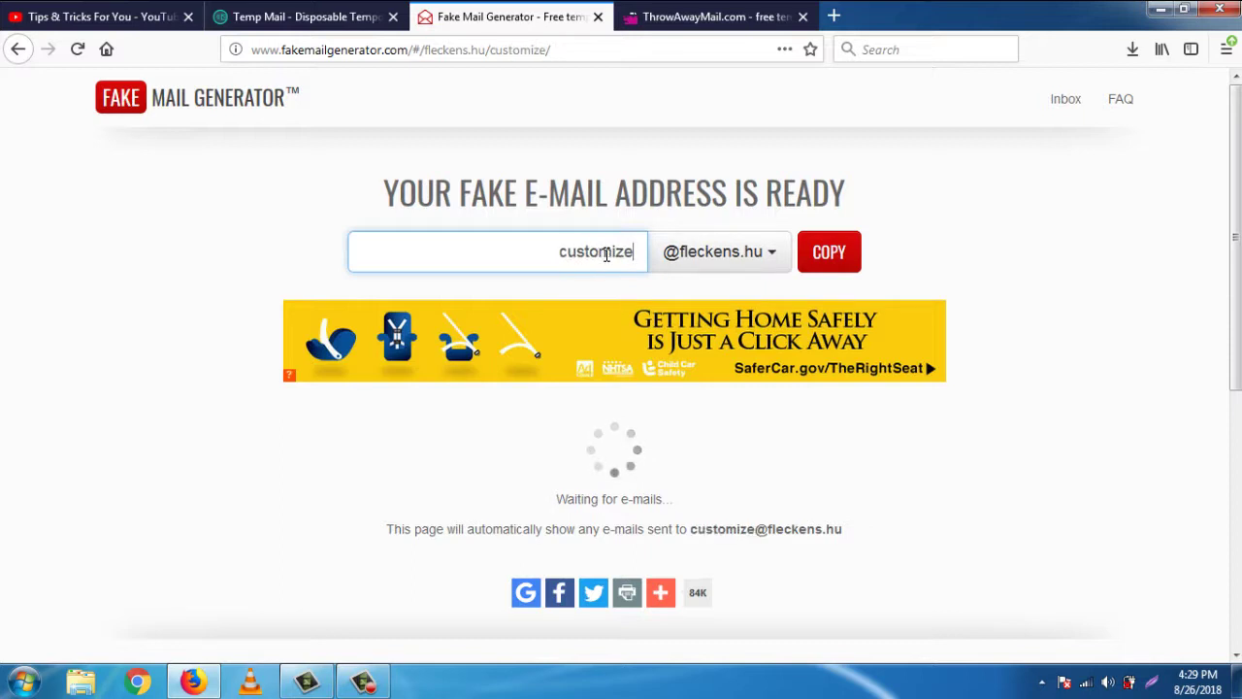
left_click(668, 266)
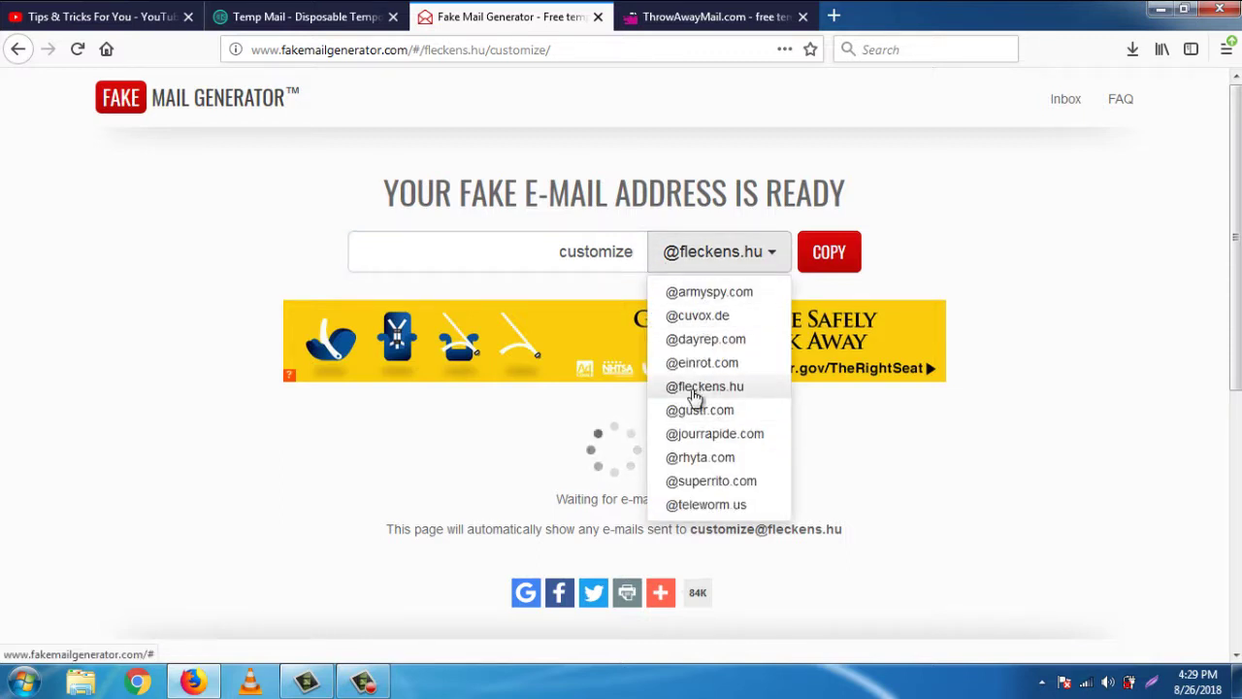
left_click(646, 514)
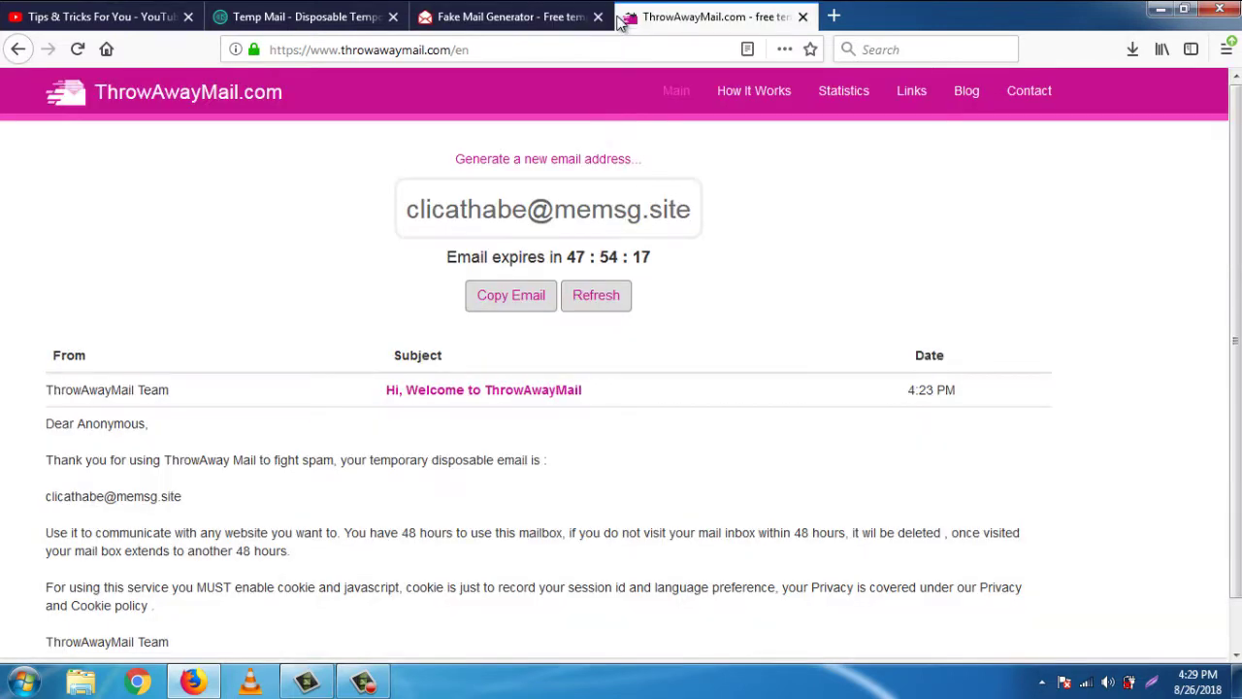
left_click(553, 215)
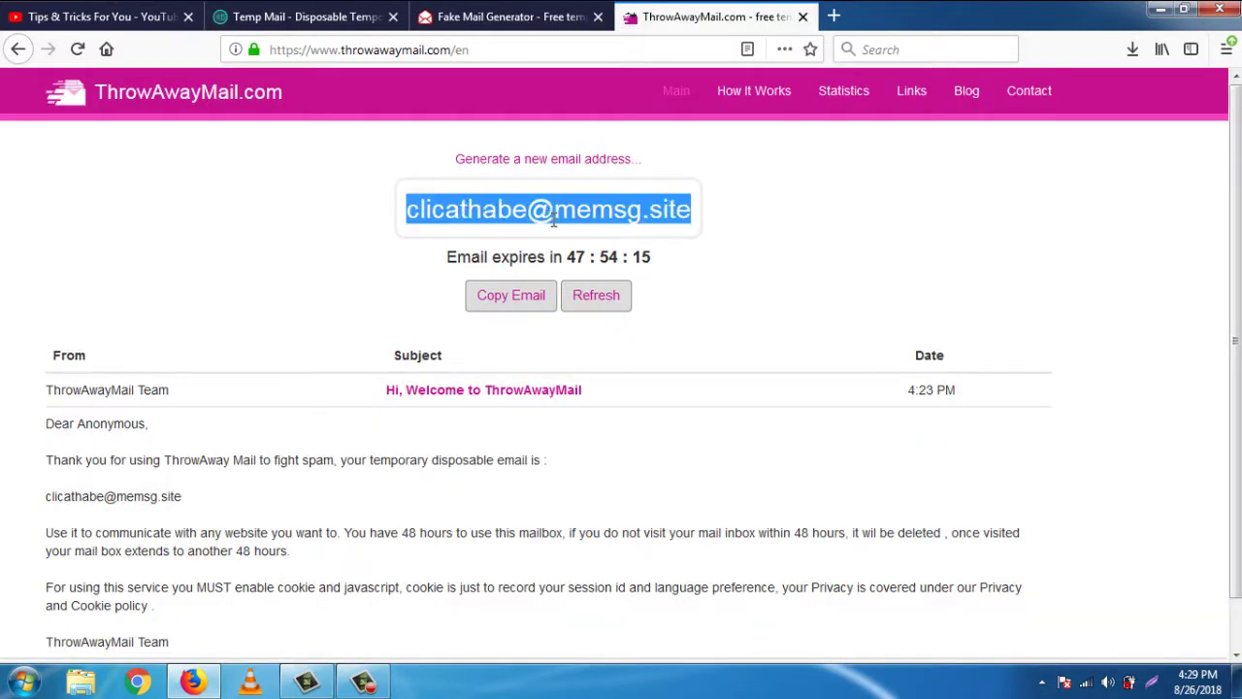
left_click(801, 261)
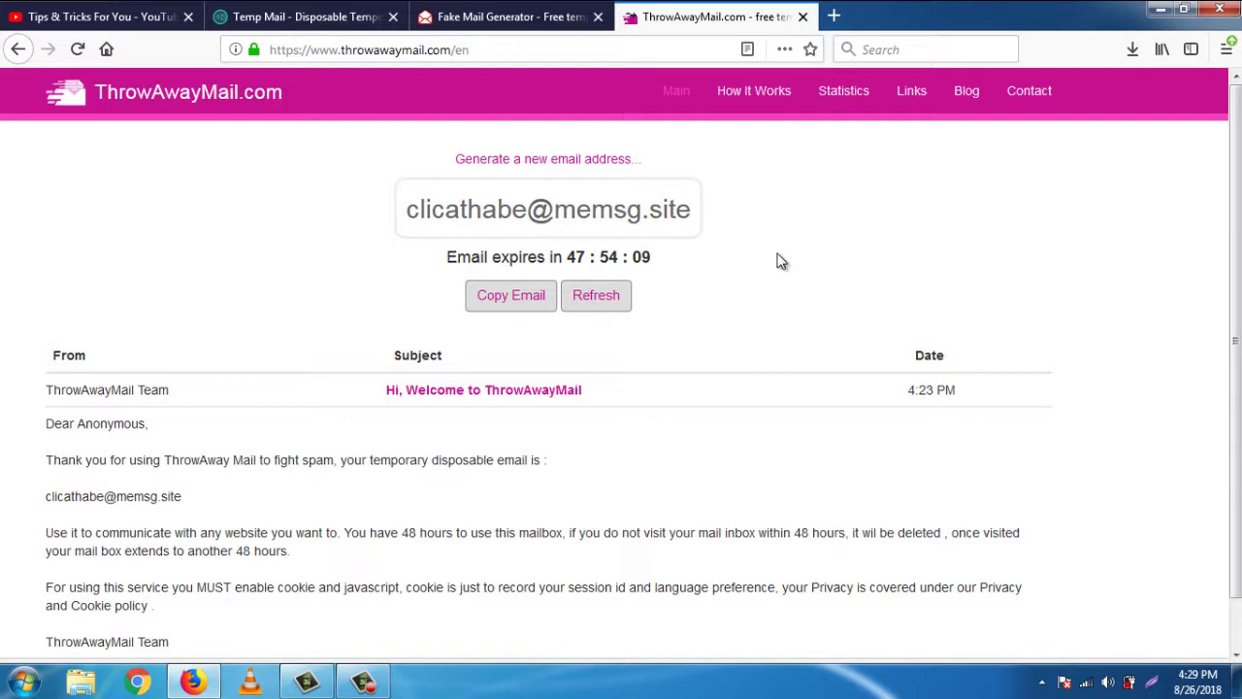
left_click(560, 161)
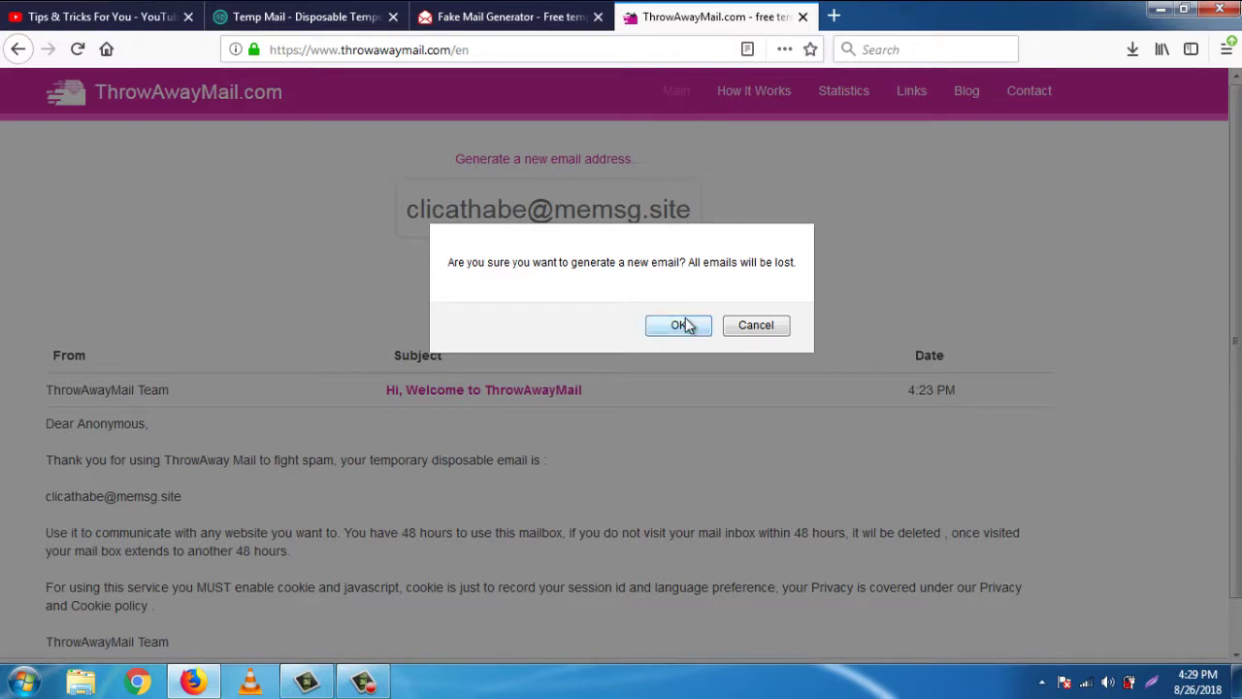
left_click(745, 328)
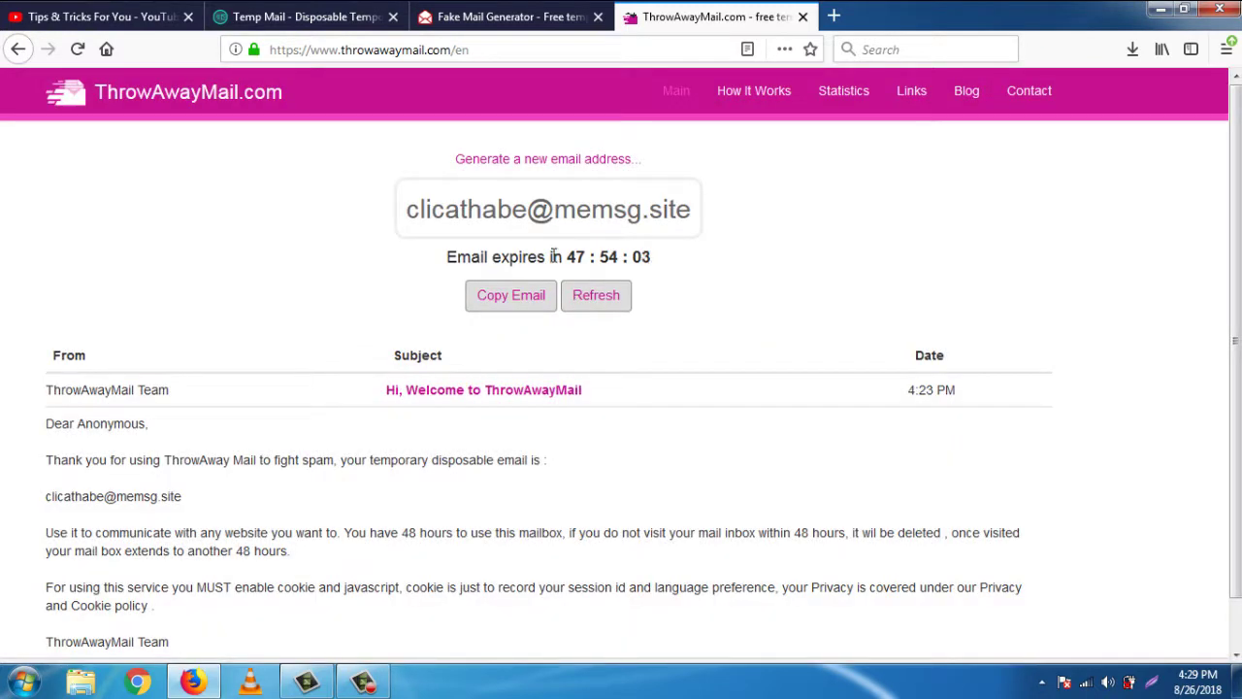
left_click_drag(583, 262, 666, 263)
- Cycle through the Temp Mail, Fake Mail Generator and ThrowAwayMail tabs, ending on ThrowAwayMail
left_click(369, 16)
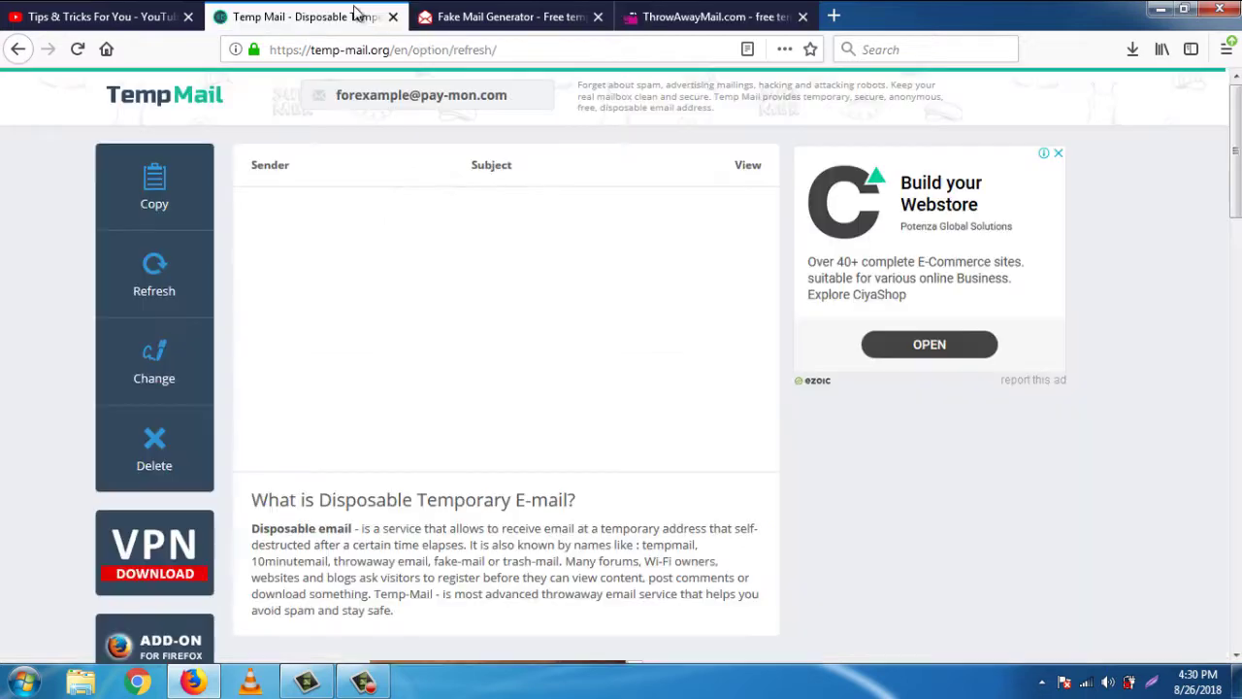
left_click(505, 17)
left_click(684, 14)
left_click(529, 11)
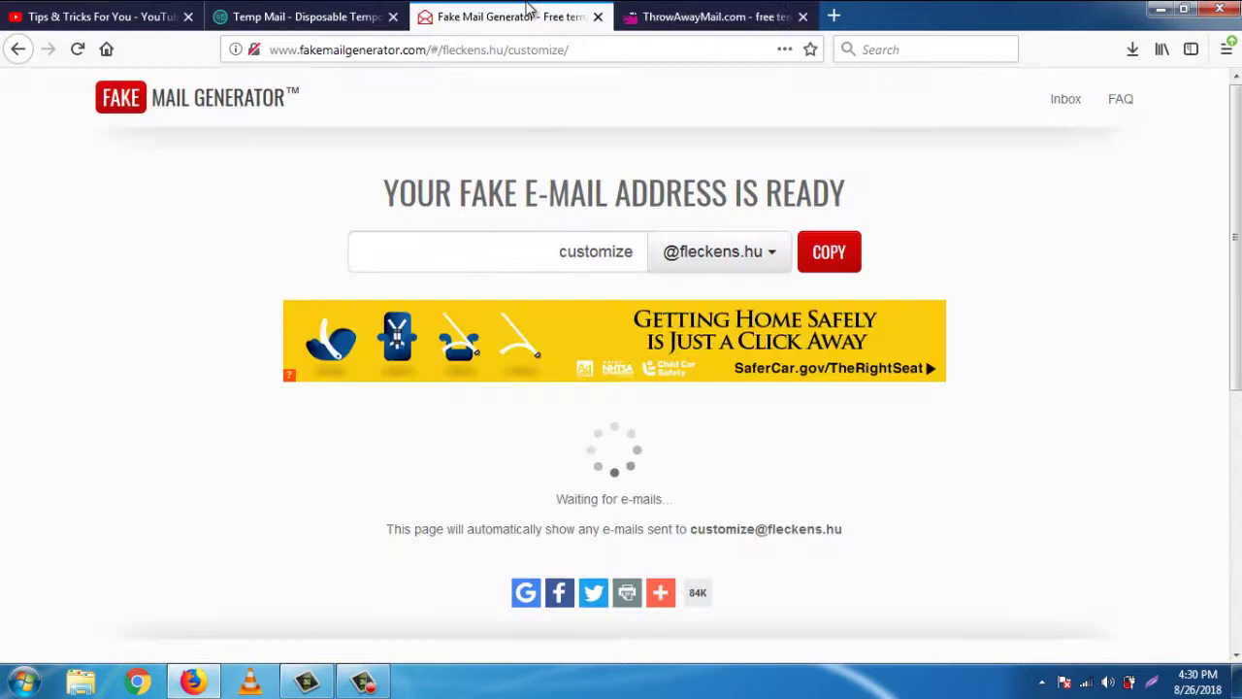
left_click(374, 8)
left_click(457, 11)
left_click(728, 12)
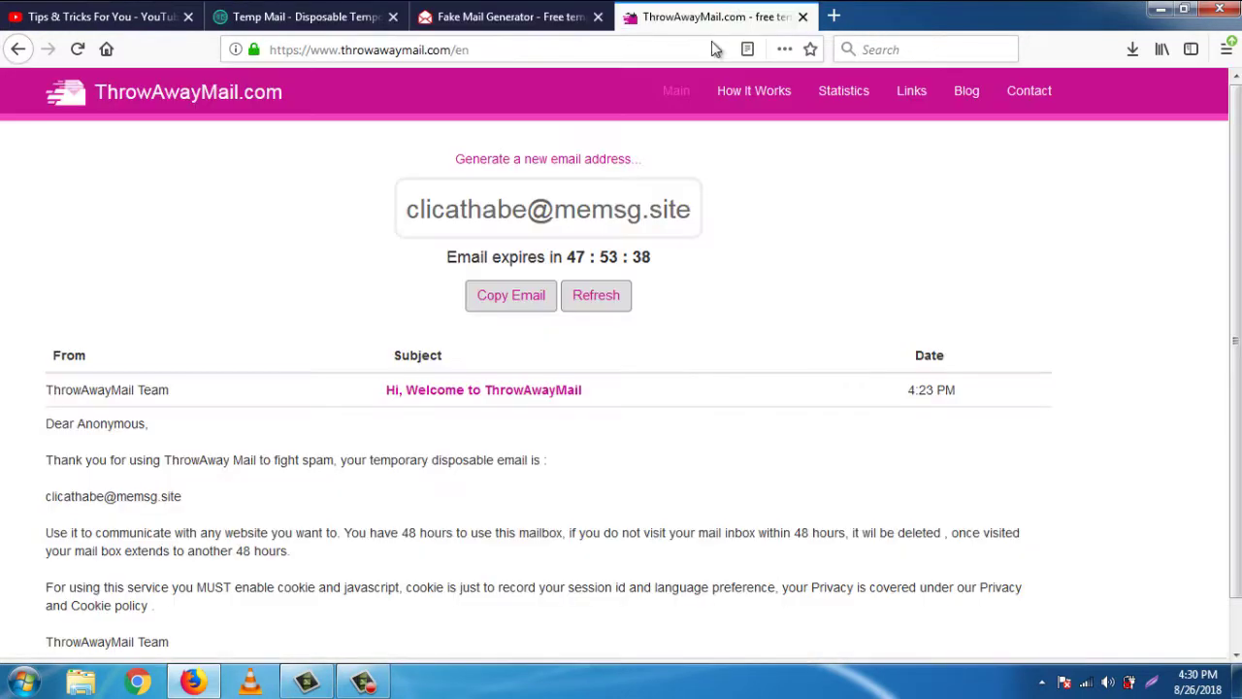